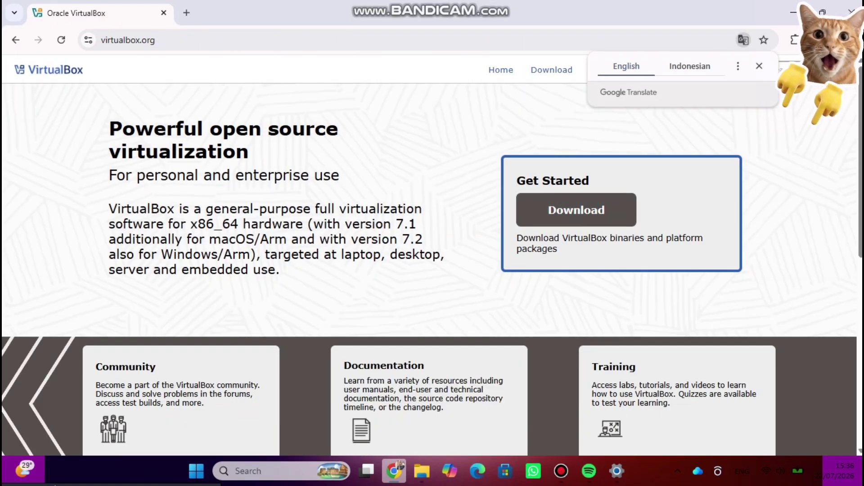
# - Start downloading the VirtualBox 7.2.14 installer for Windows hosts from virtualbox.org
pyautogui.click(577, 209)
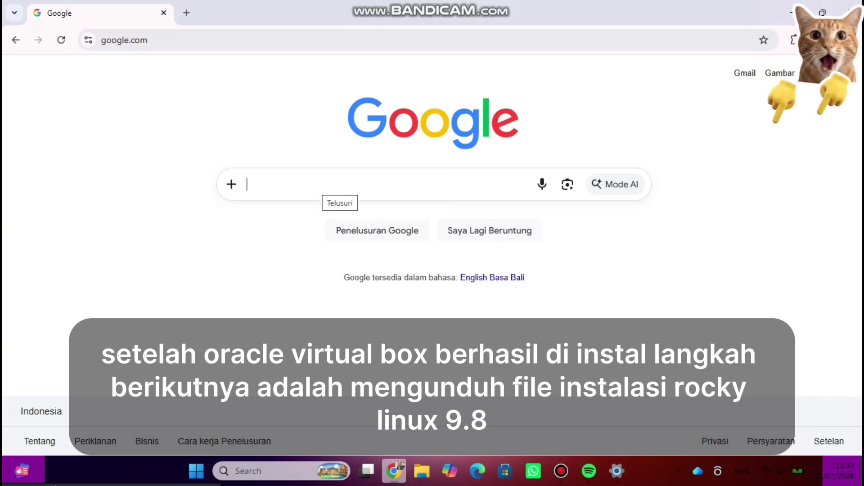
# - Search Google for 'rocky linux' and scroll the results to find the rockylinux.org site
pyautogui.write('rocky linux')
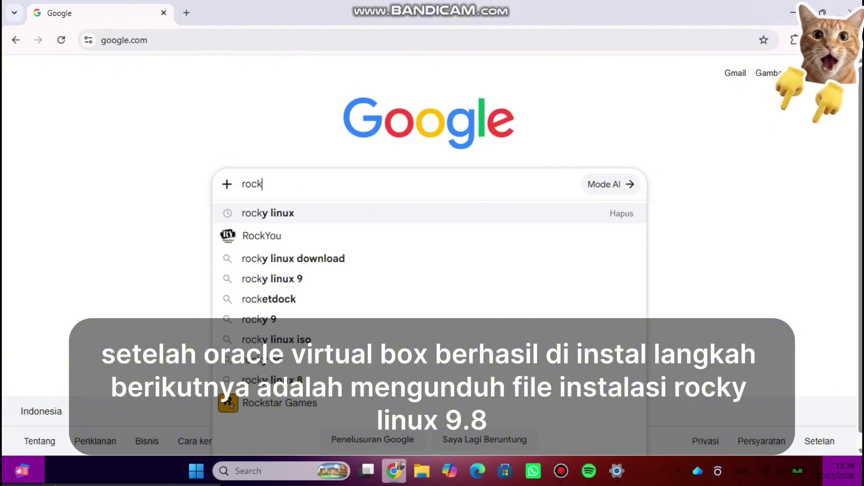
pyautogui.click(268, 213)
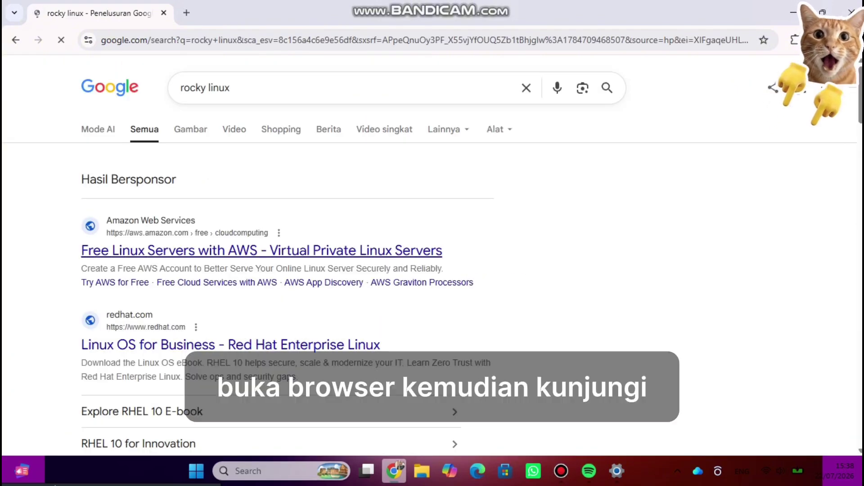
pyautogui.scroll(-3, 288, 270)
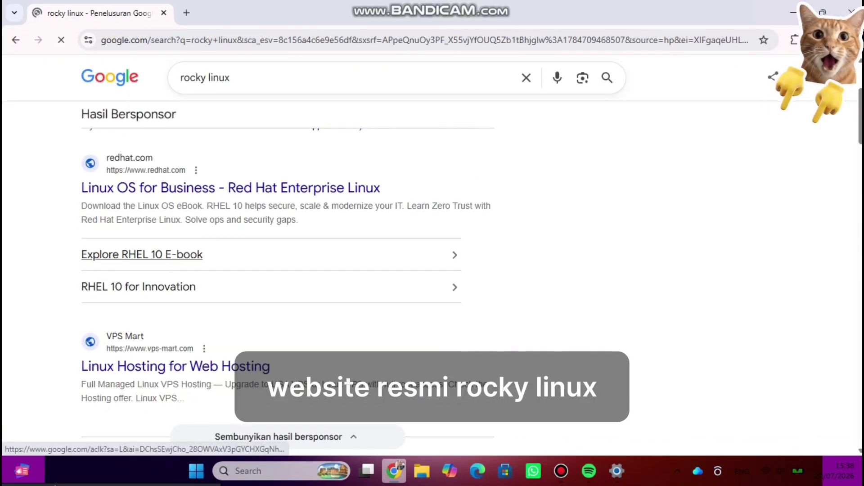
pyautogui.scroll(-6, 288, 270)
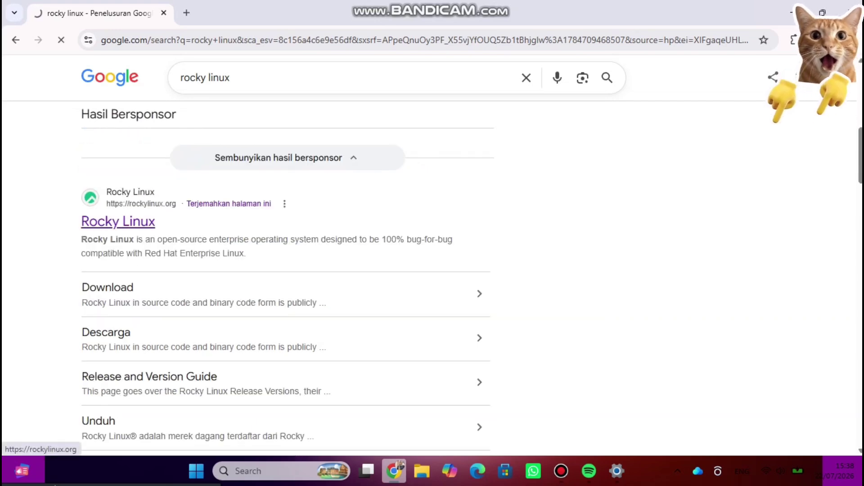
pyautogui.scroll(-3, 393, 221)
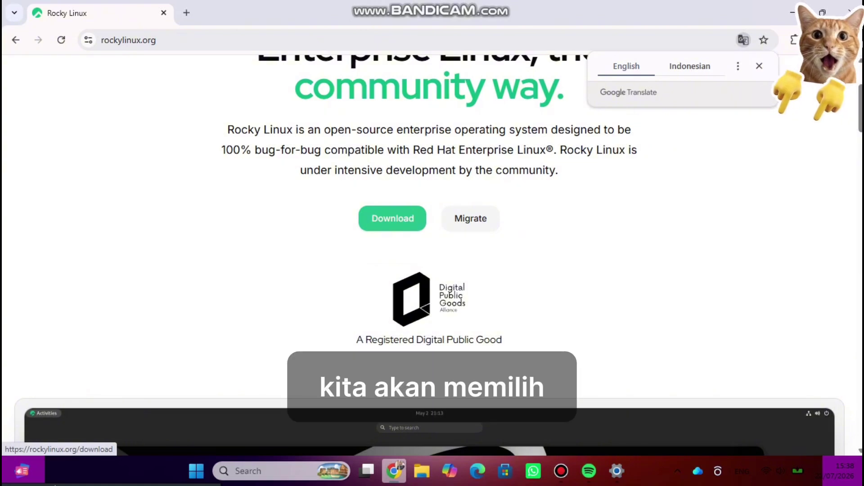
pyautogui.scroll(-12, 392, 221)
pyautogui.scroll(-5, 392, 220)
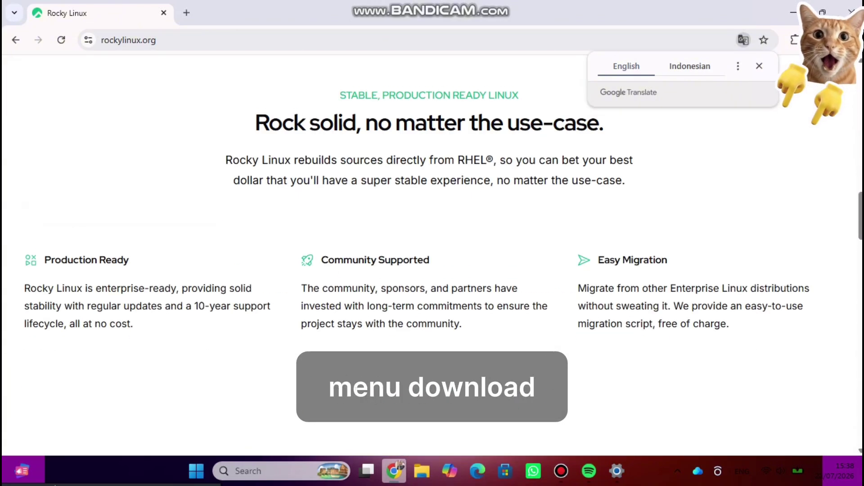
pyautogui.scroll(15, 393, 221)
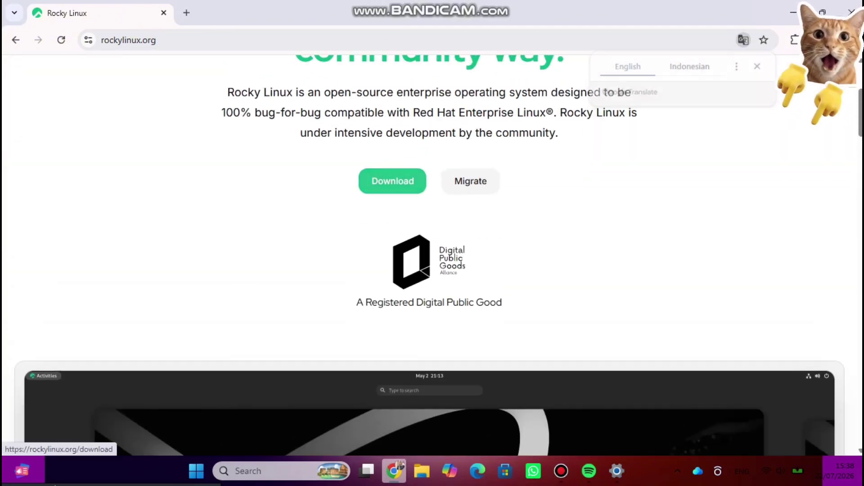
# - Download the Rocky Linux 9.8 Minimal ISO for AMD/Intel (x86_64) from rockylinux.org
pyautogui.click(392, 181)
pyautogui.scroll(-2, 392, 181)
pyautogui.scroll(-3, 429, 261)
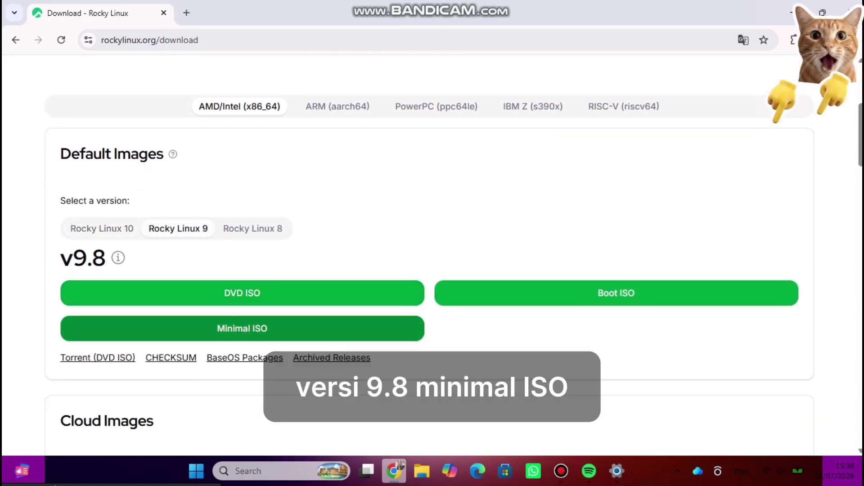
pyautogui.click(242, 329)
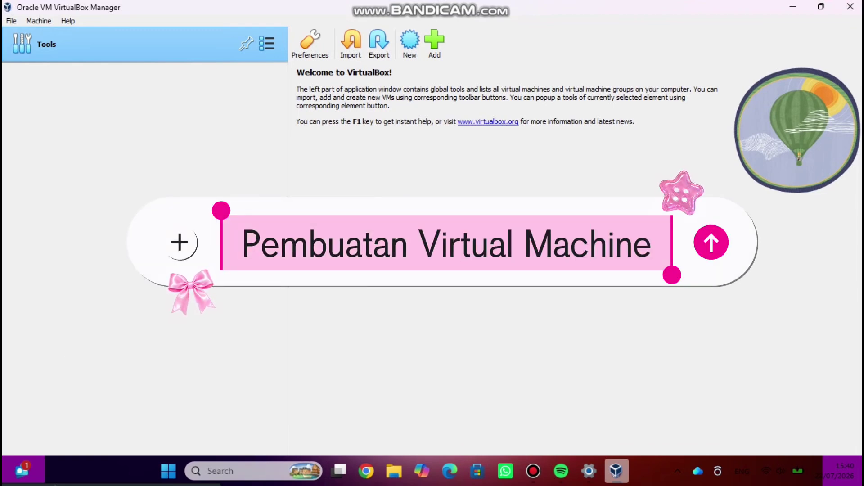
# - Create a new VM named after the user with Rocky-9.8-x86_64-minimal.iso as its ISO image
pyautogui.click(410, 42)
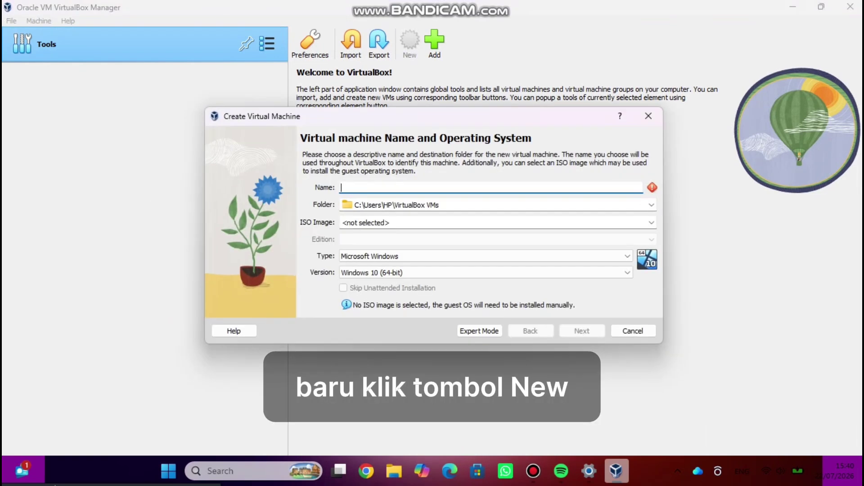
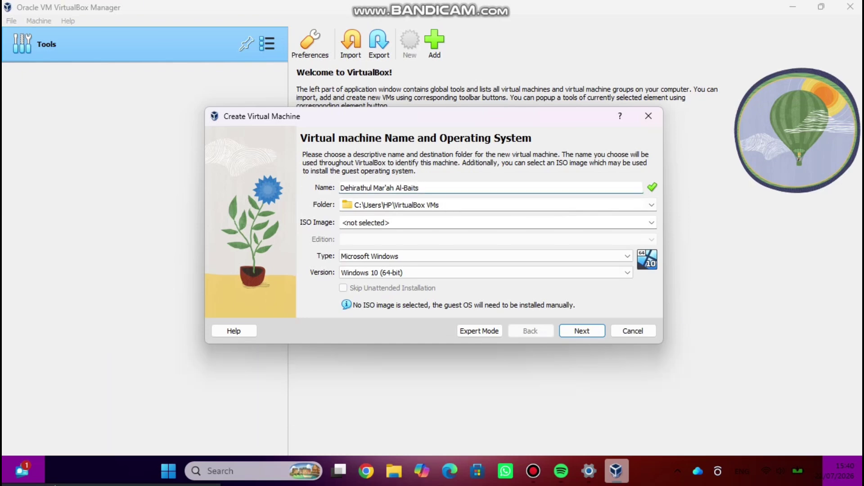
pyautogui.click(652, 223)
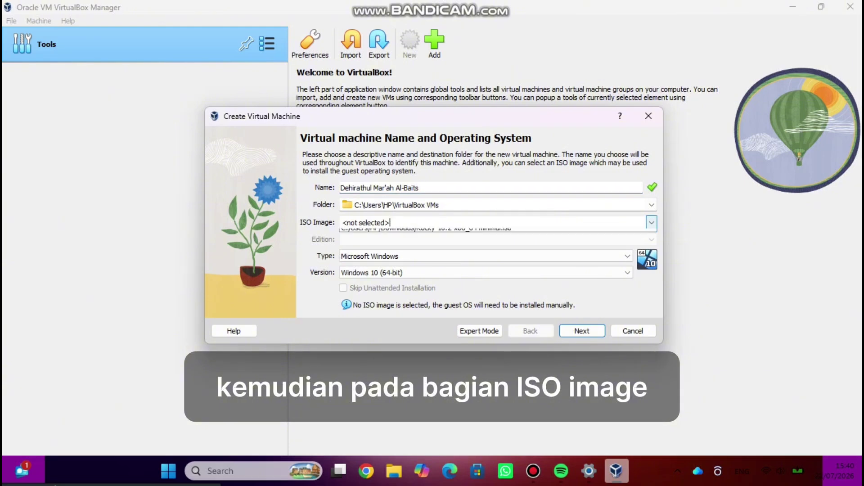
pyautogui.click(424, 258)
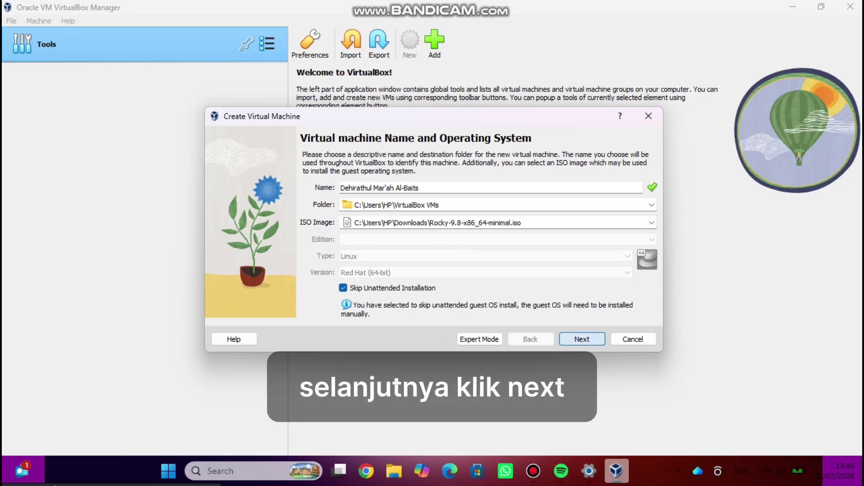
pyautogui.press('Return')
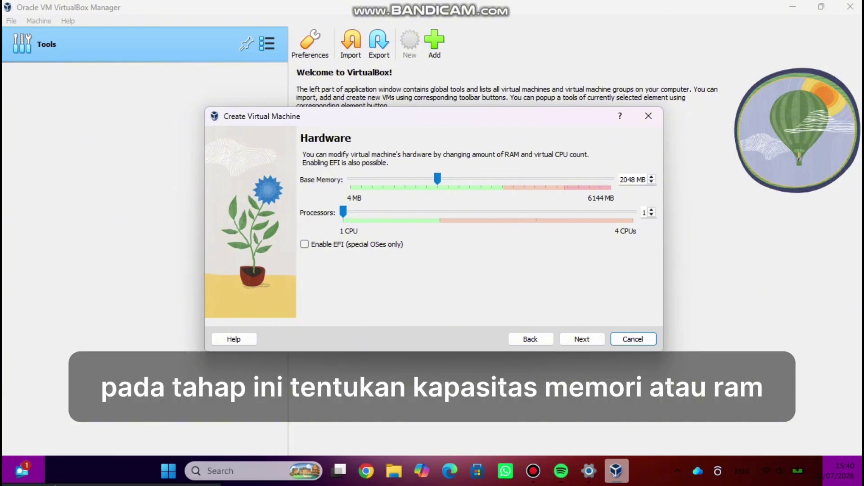
# - Give the VM 2 processors with 2048 MB memory and keep the 20 GB virtual disk
pyautogui.press('Tab')
pyautogui.press('Up')
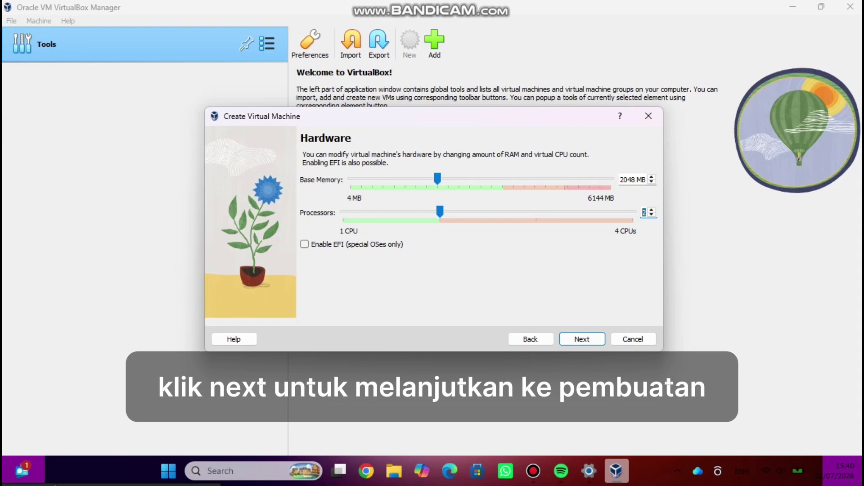
pyautogui.press('Return')
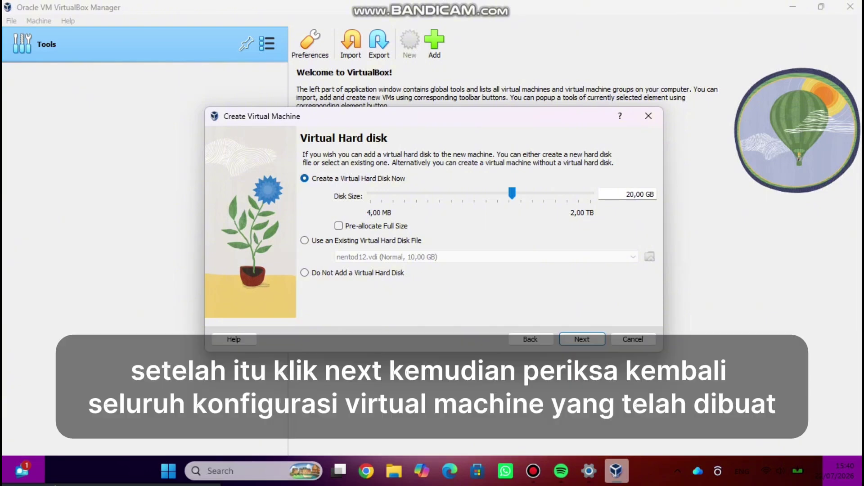
pyautogui.press('Return')
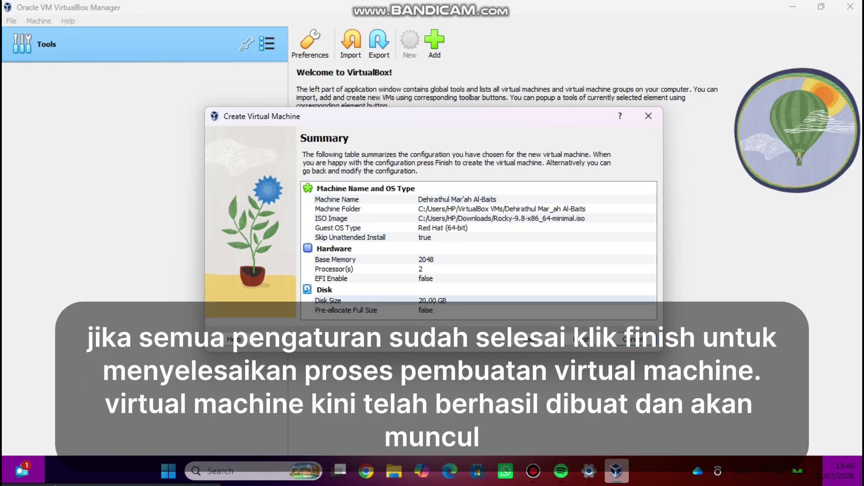
# - Finish the wizard to create the Red Hat (64-bit) VM with 2048 MB memory
pyautogui.click(568, 340)
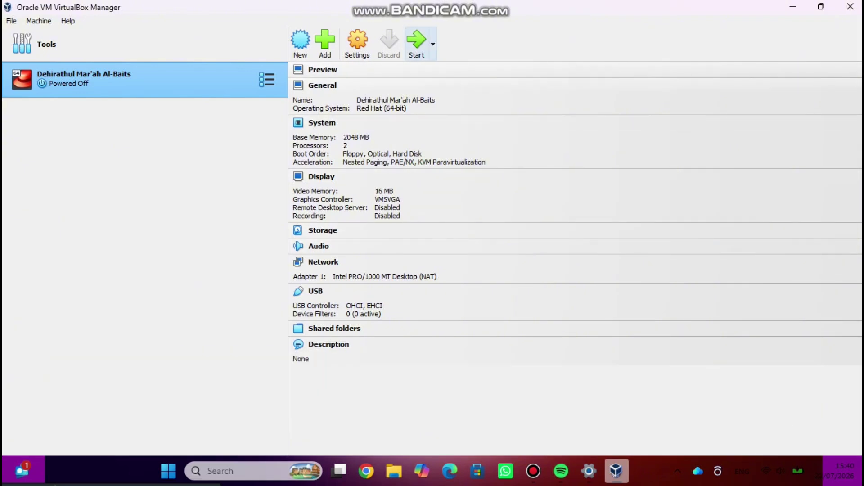
# - Boot the new VM and choose 'Install Rocky Linux Minimal 9.8' from the boot menu
pyautogui.click(416, 43)
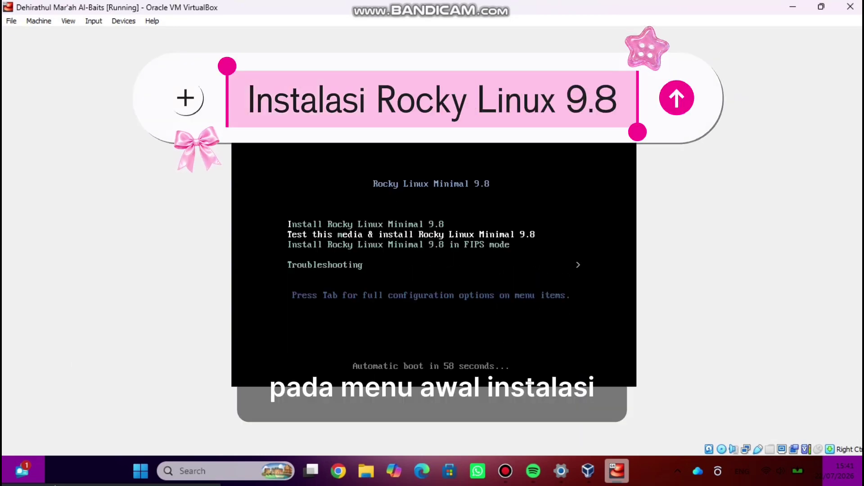
pyautogui.press('Up')
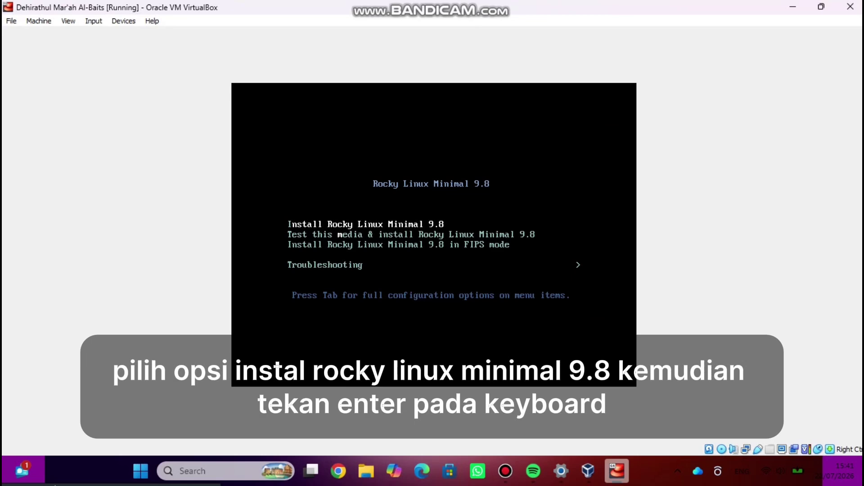
pyautogui.press('Return')
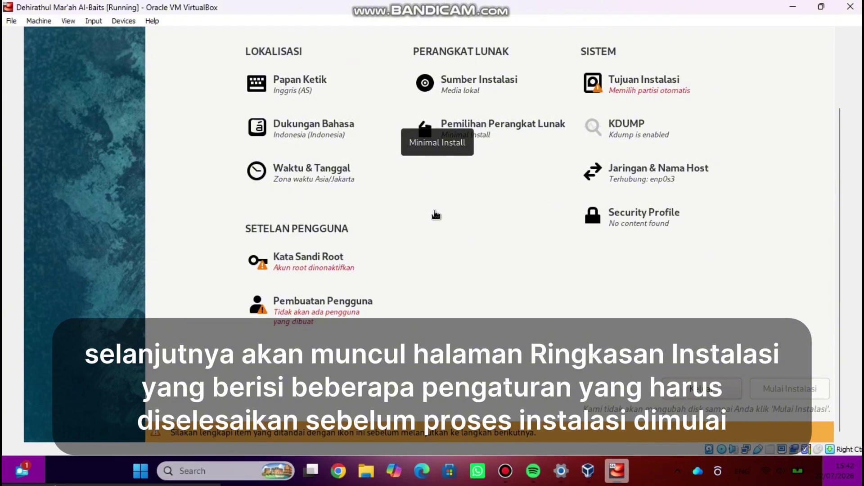
# - Keep the 20 GiB ATA VBOX HARDDISK with automatic partitioning as the installation destination
pyautogui.press('Up')
pyautogui.press('Up')
pyautogui.press('Up')
pyautogui.press('Right')
pyautogui.press('Right')
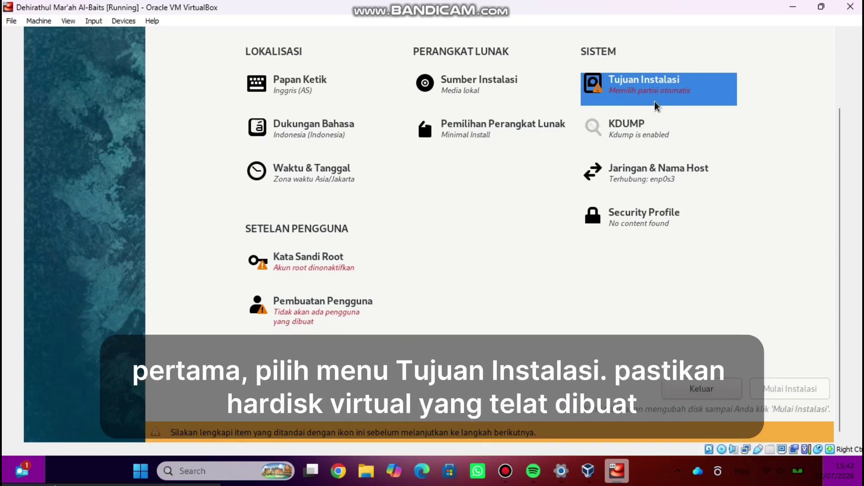
pyautogui.click(639, 103)
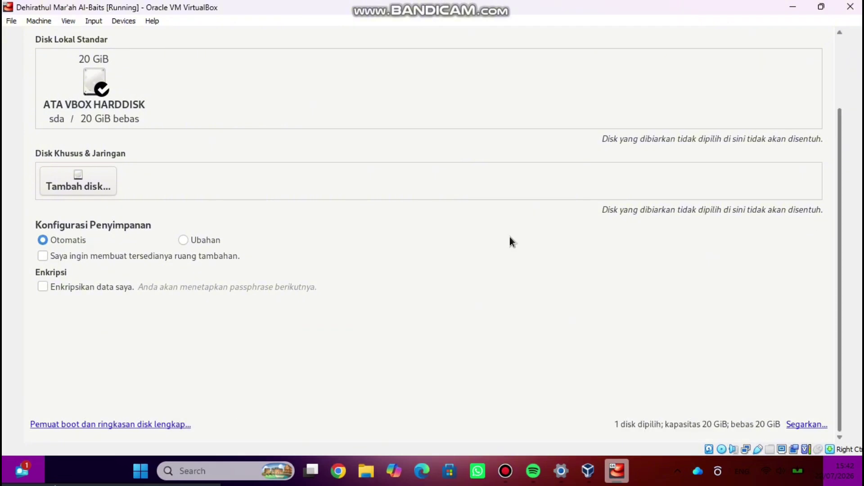
pyautogui.scroll(3, 509, 237)
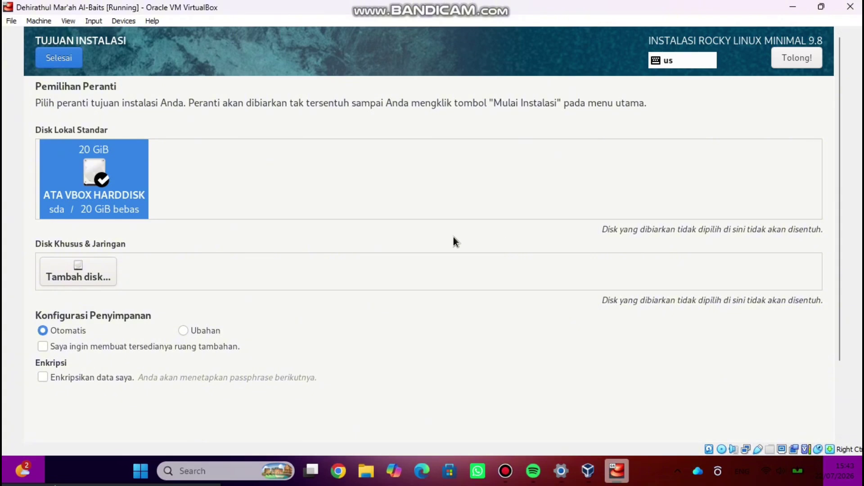
pyautogui.click(59, 58)
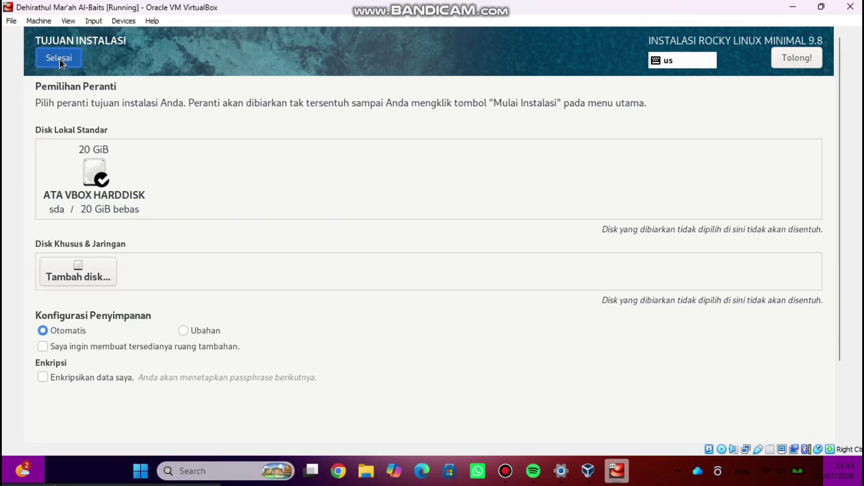
pyautogui.click(59, 59)
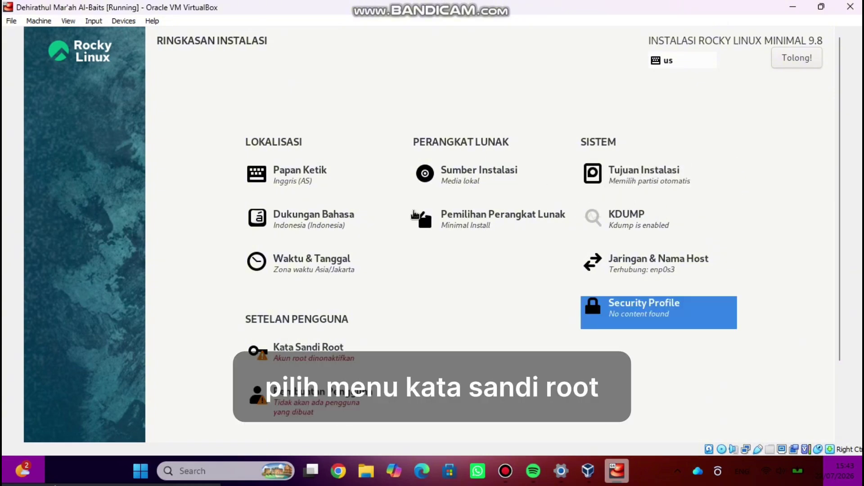
# - Set and confirm the root password, lock the root account and allow SSH password login
pyautogui.press('Up')
pyautogui.press('Up')
pyautogui.press('Left')
pyautogui.press('Left')
pyautogui.press('Down')
pyautogui.press('Down')
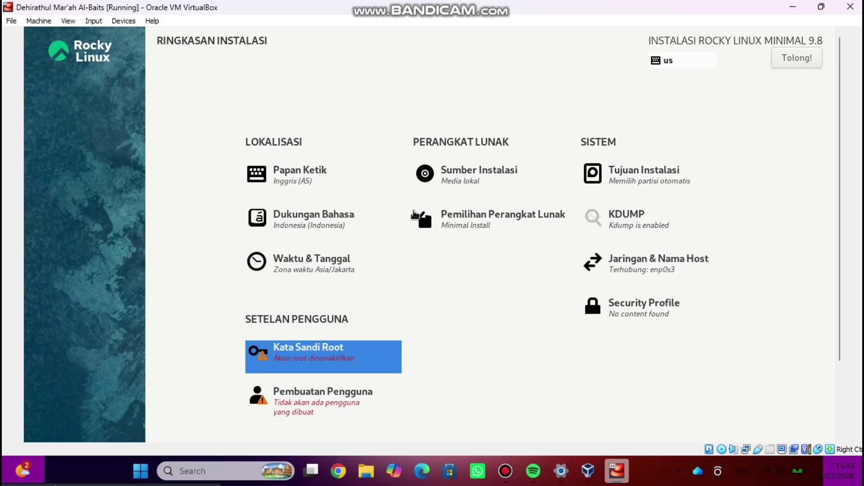
pyautogui.click(323, 351)
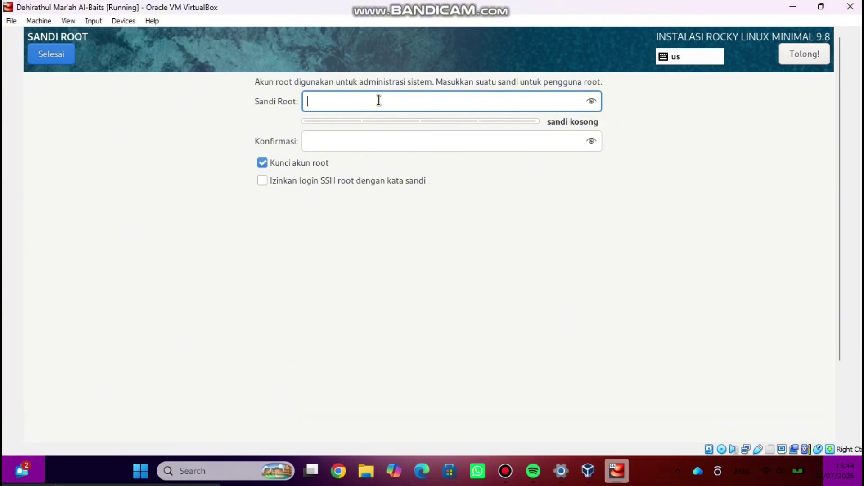
pyautogui.write('•••••')
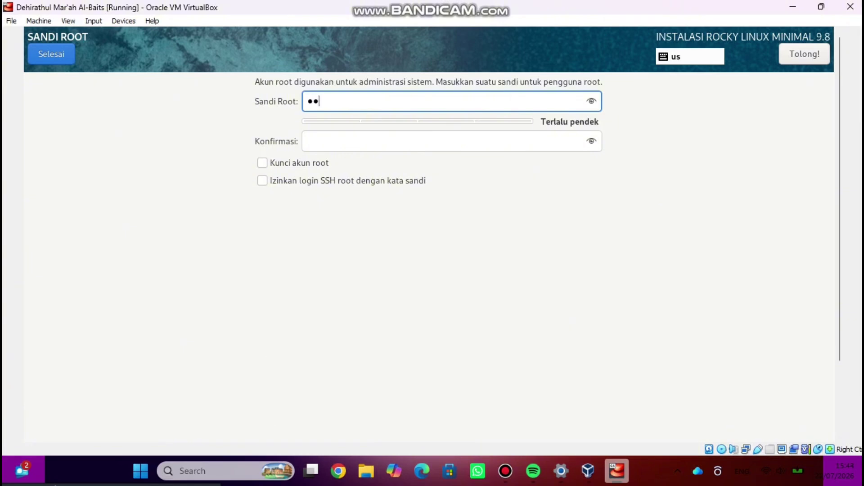
pyautogui.write('•••')
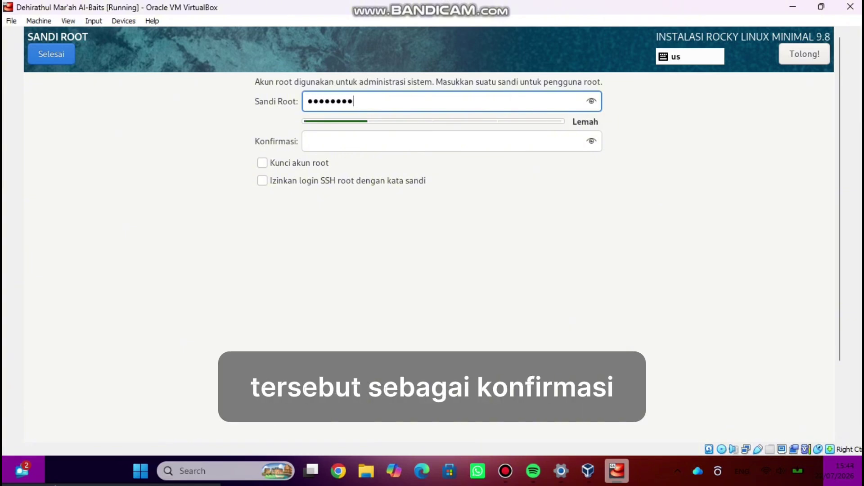
pyautogui.click(592, 101)
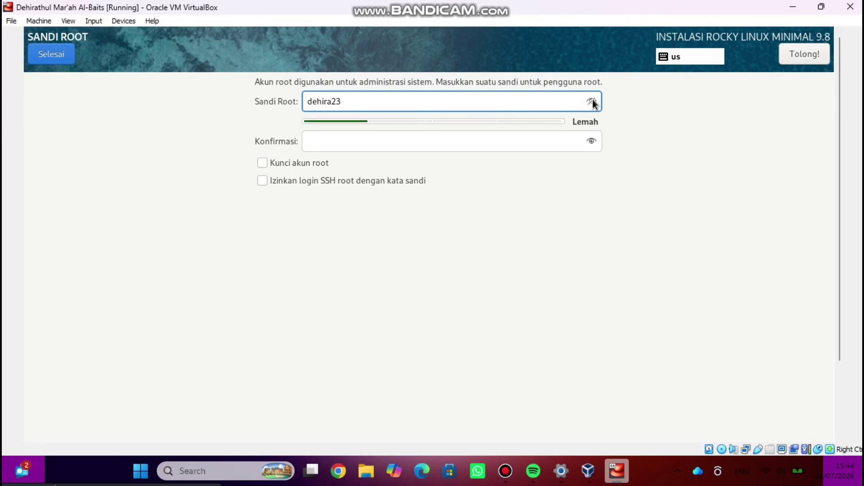
pyautogui.click(591, 102)
pyautogui.click(501, 149)
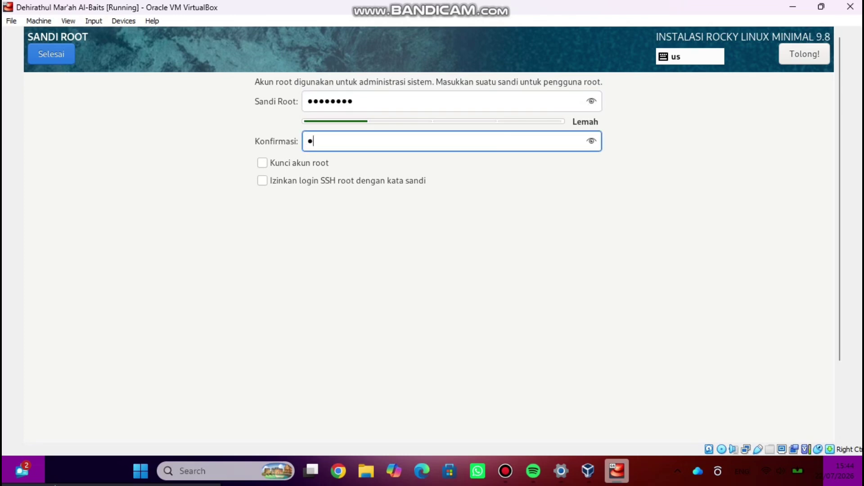
pyautogui.click(592, 142)
pyautogui.click(592, 141)
pyautogui.click(265, 165)
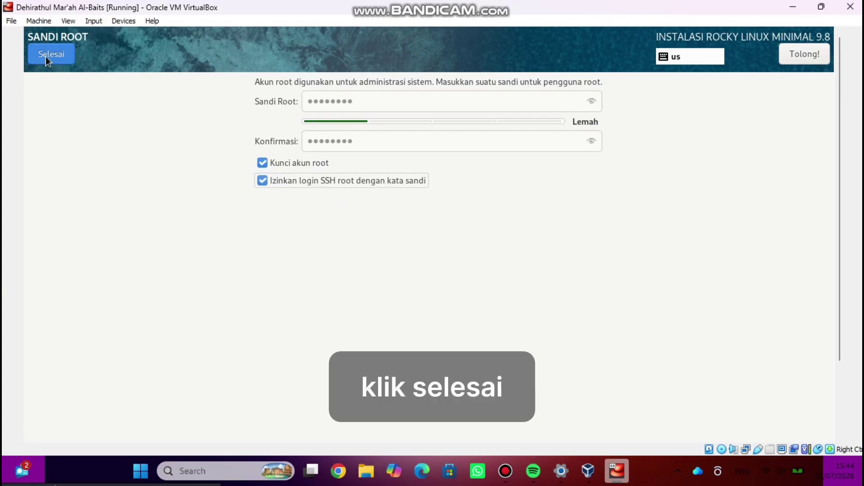
pyautogui.click(47, 58)
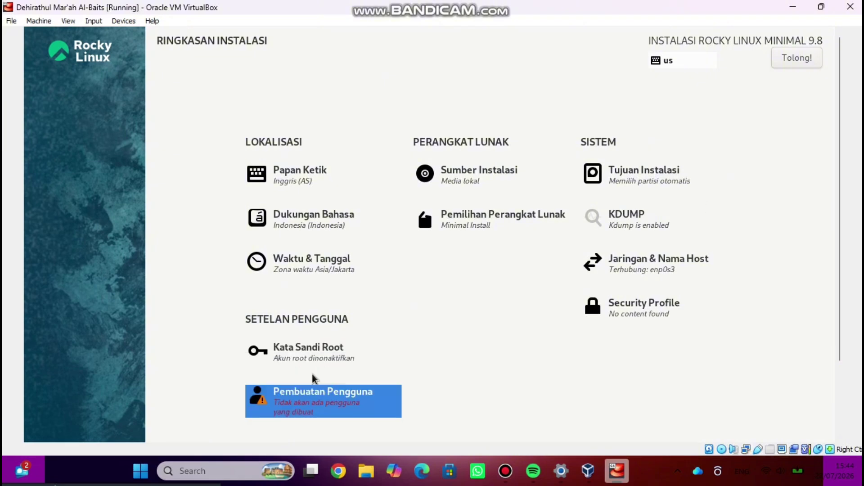
# - Enter the new user's full name and make the account an administrator
pyautogui.click(303, 392)
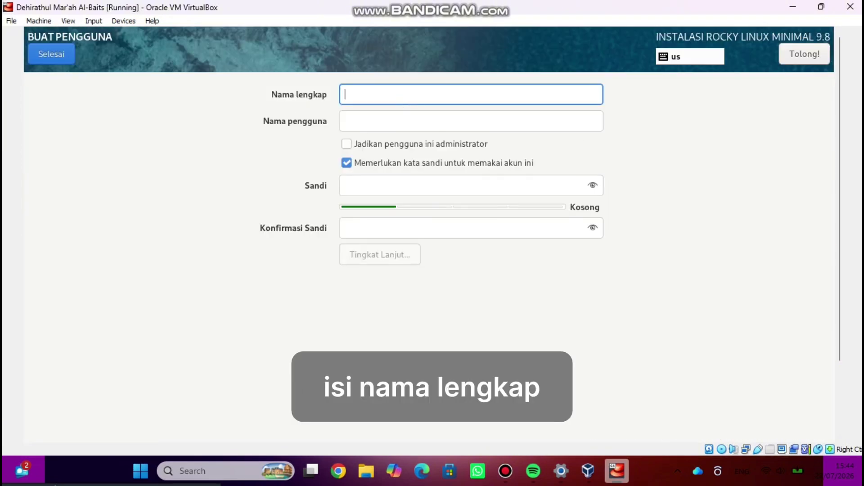
pyautogui.write('dehirathul')
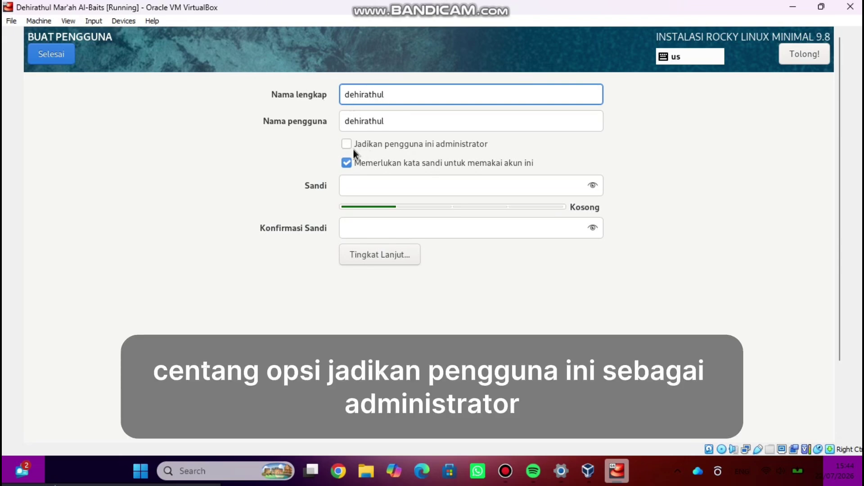
pyautogui.click(348, 143)
# - Set and confirm the user's password, then save the account
pyautogui.click(355, 189)
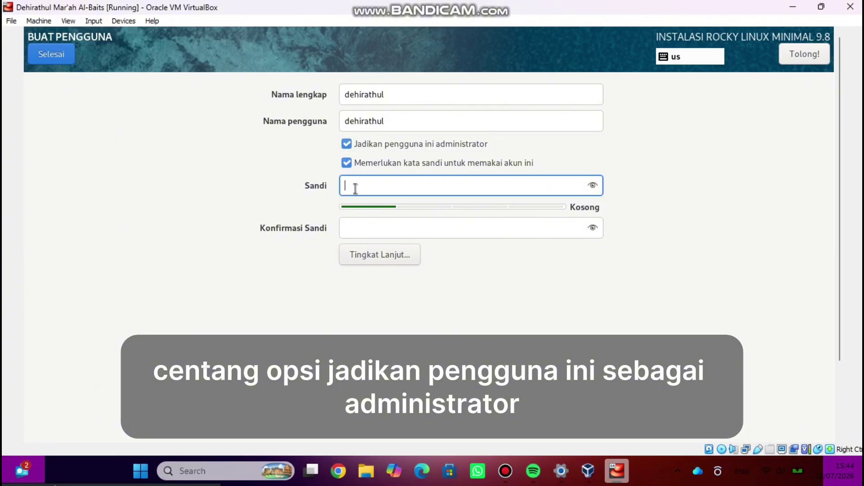
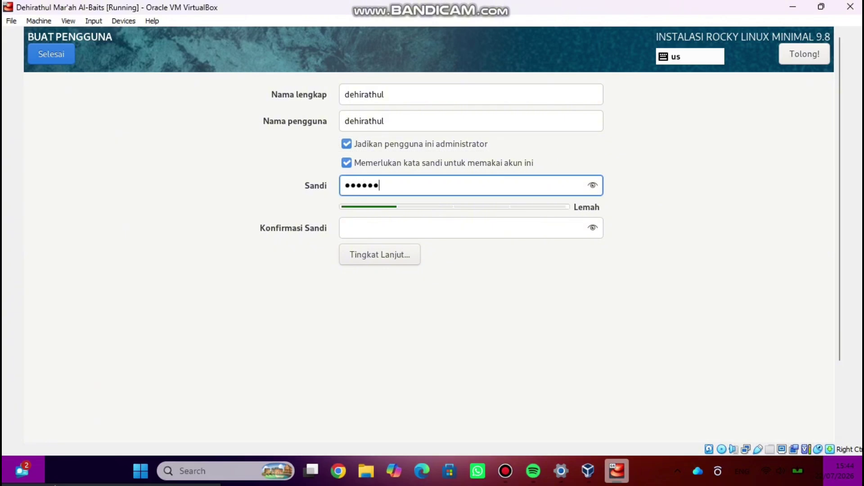
pyautogui.click(592, 185)
pyautogui.click(489, 224)
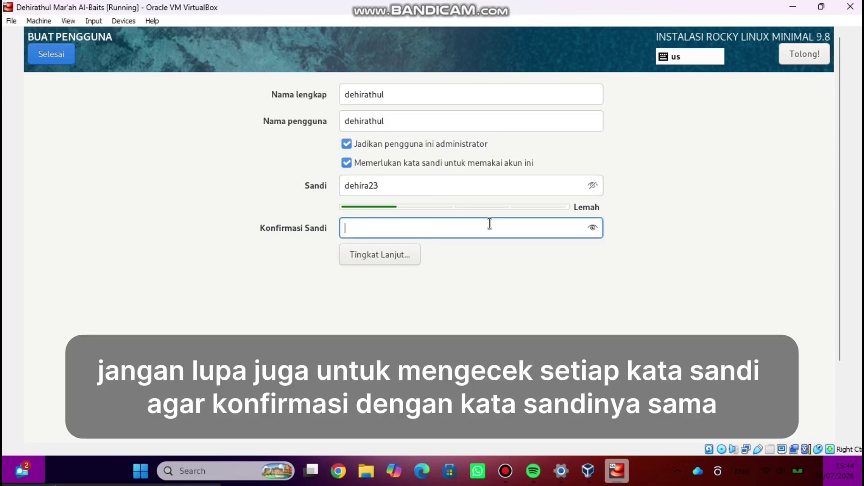
pyautogui.click(593, 227)
pyautogui.click(592, 227)
pyautogui.click(589, 186)
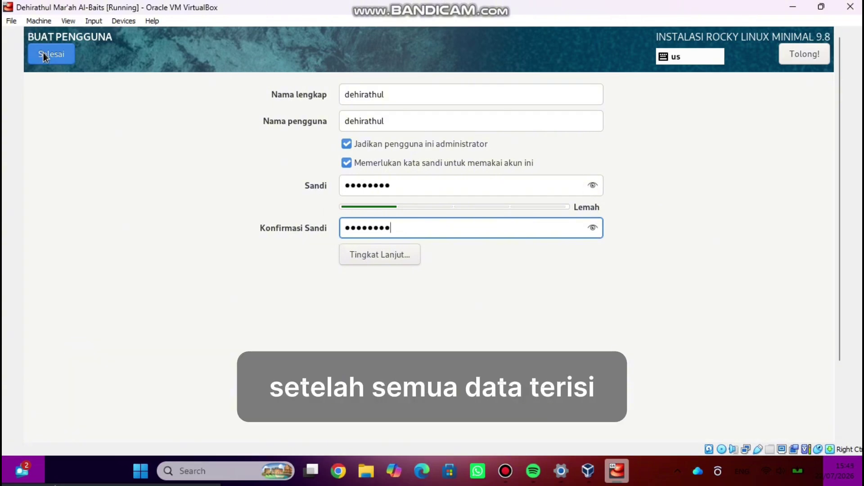
pyautogui.click(43, 53)
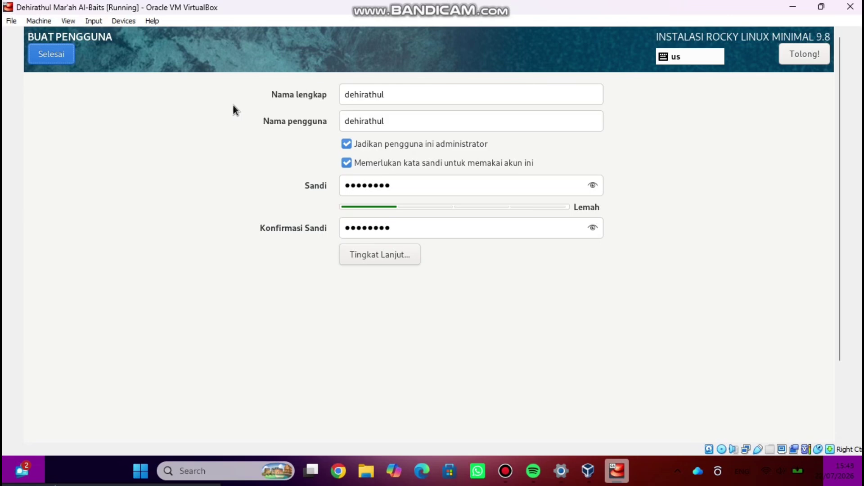
pyautogui.click(58, 55)
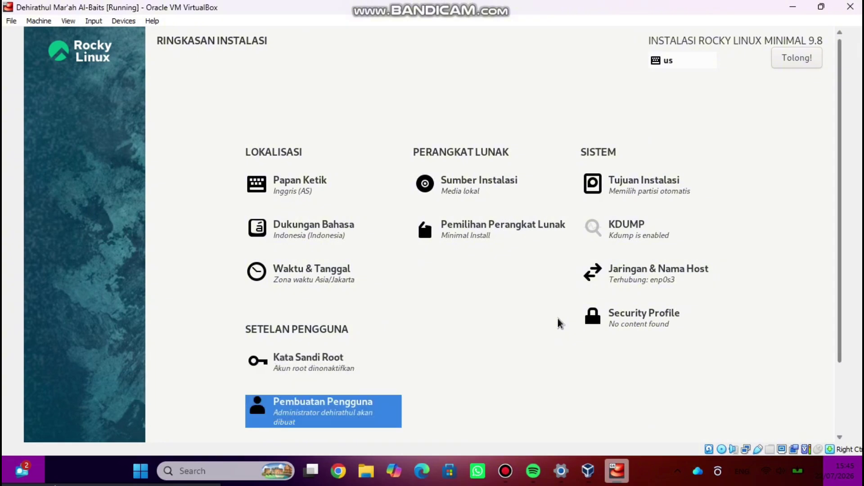
# - Start the Rocky Linux 9.8 Minimal installation from the summary and let it reboot to the login prompt
pyautogui.scroll(-3, 558, 323)
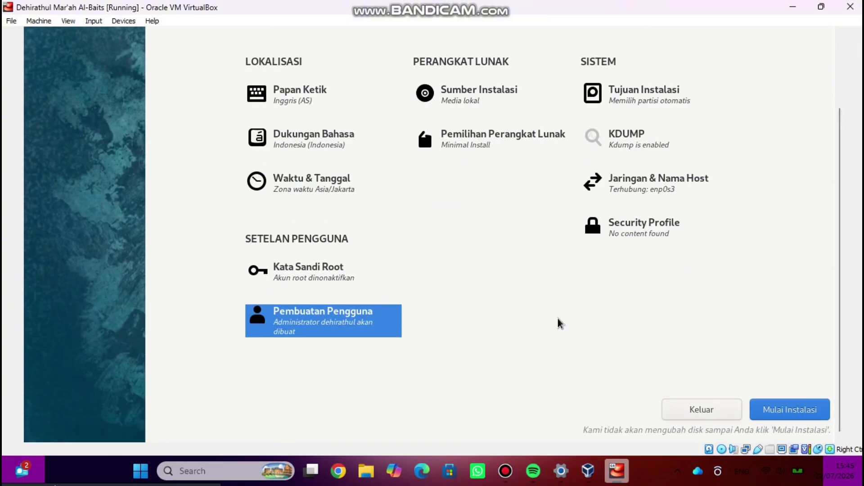
pyautogui.click(794, 414)
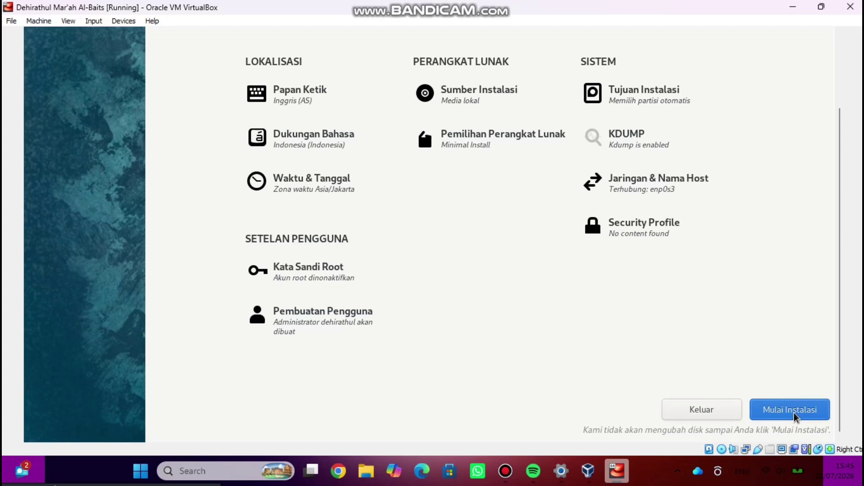
pyautogui.click(794, 414)
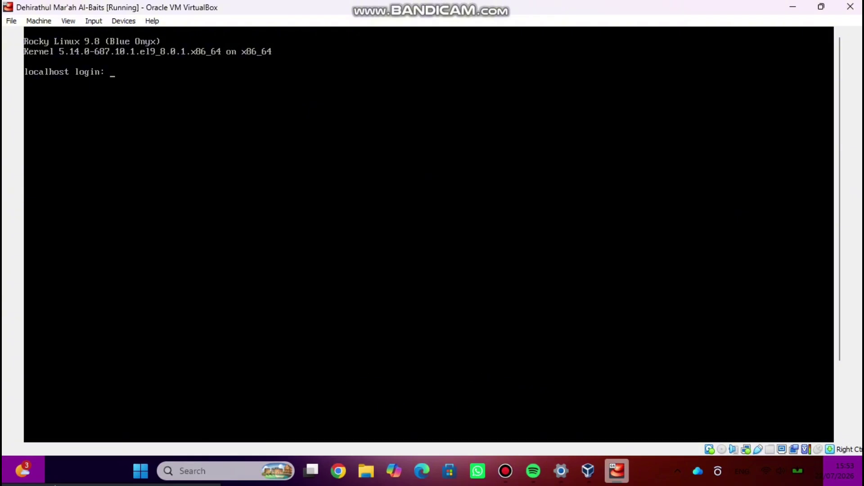
# - Log in at the console with the new administrator's username and password
pyautogui.write('dehirathul')
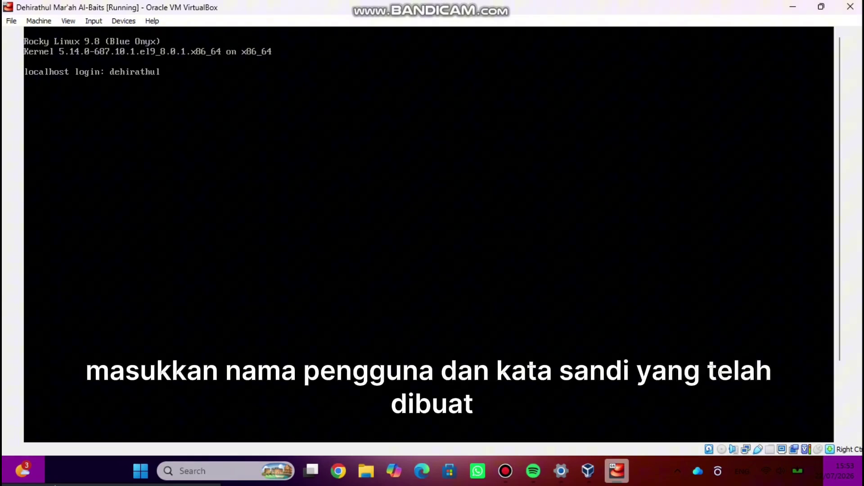
pyautogui.press('Return')
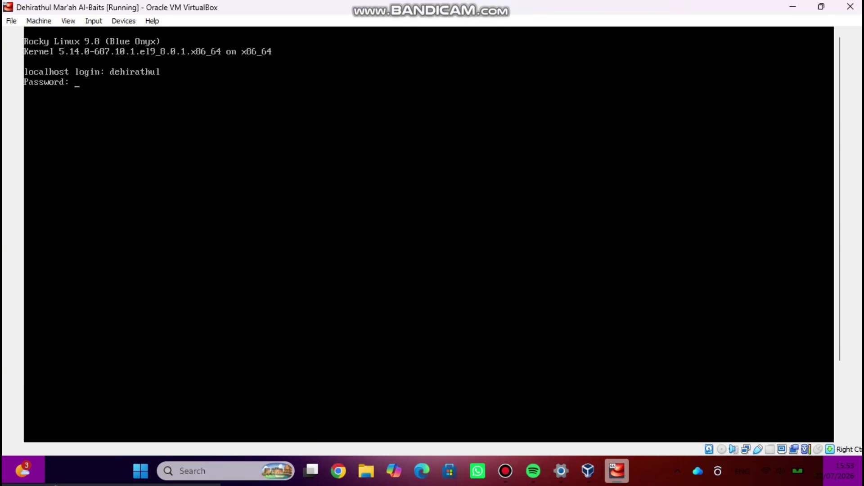
pyautogui.press('Return')
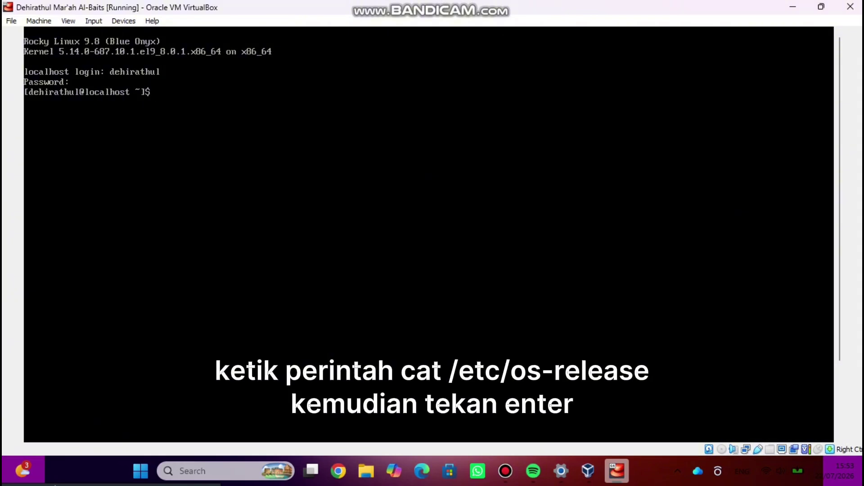
# - Display the release details with cat /etc/os-release and cat /etc/redhat-release
pyautogui.write('cat /etc')
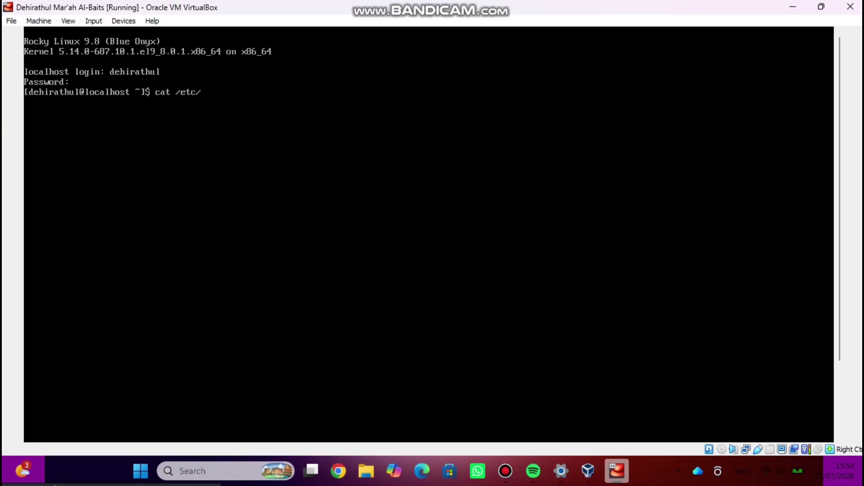
pyautogui.write('/os')
pyautogui.write('-re;')
pyautogui.write('le')
pyautogui.write('ase')
pyautogui.press('Return')
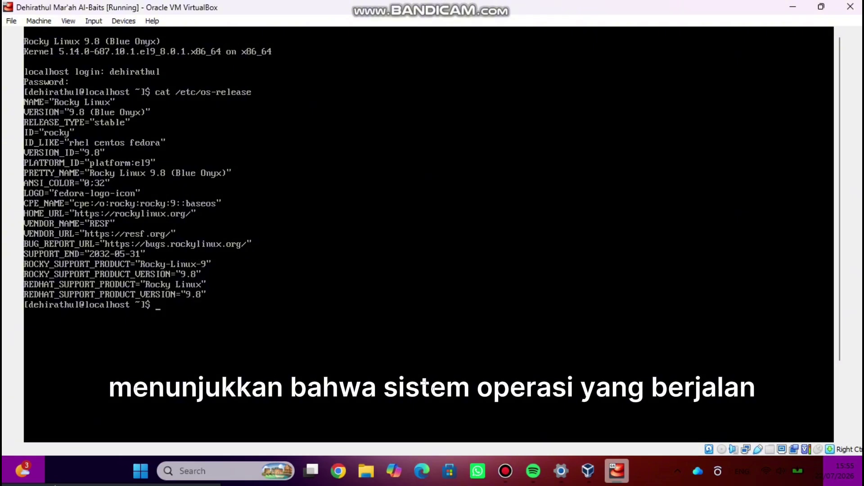
pyautogui.write('ca')
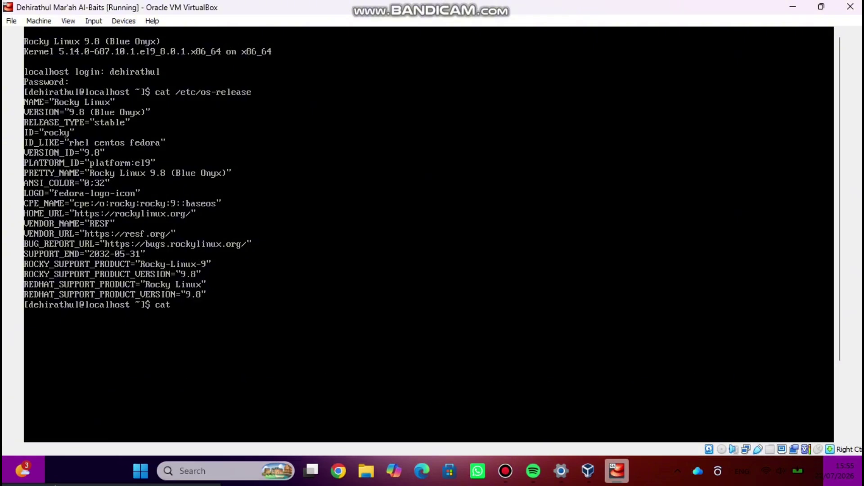
pyautogui.write('t /')
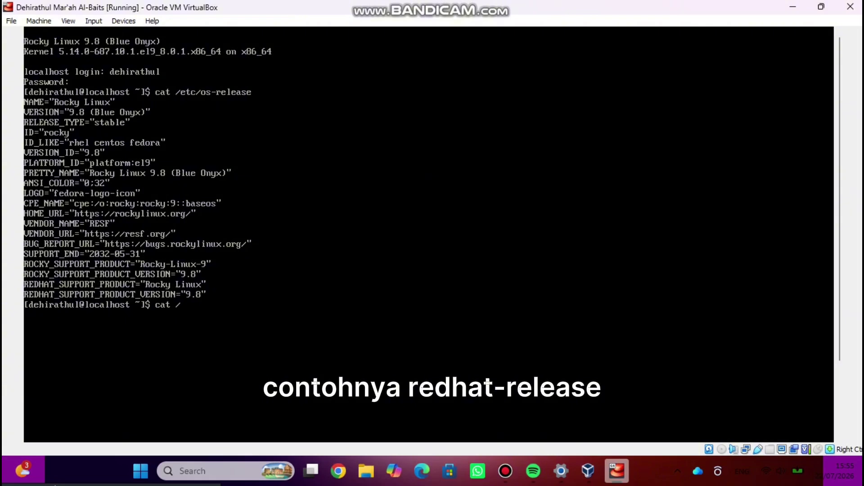
pyautogui.write('e')
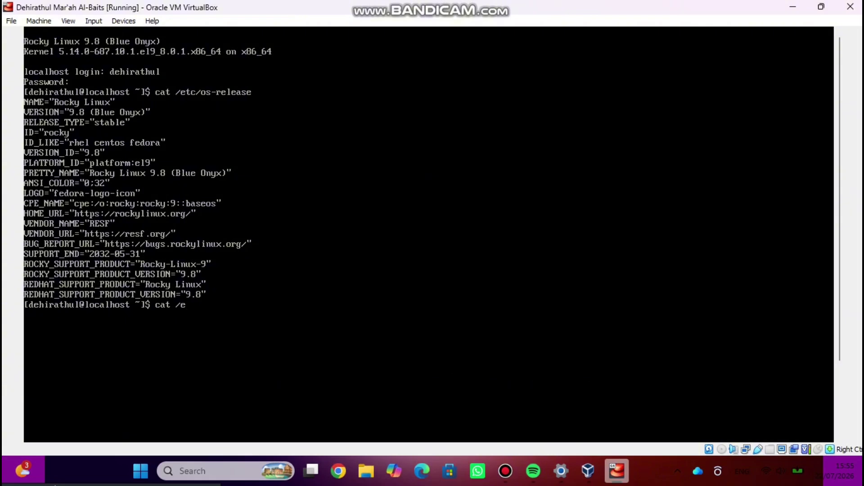
pyautogui.write('tc/redhat-release')
pyautogui.press('Return')
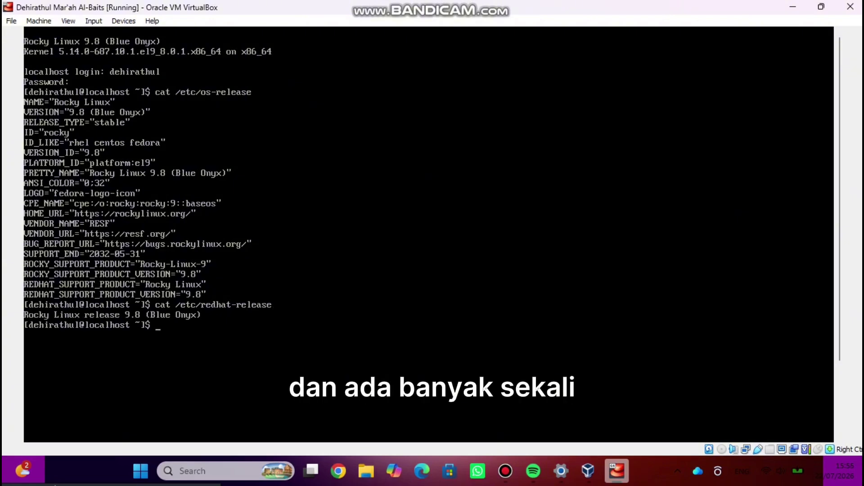
# - Print the hostname localhost.localdomain and enter the shutdown -h now command
pyautogui.write('host')
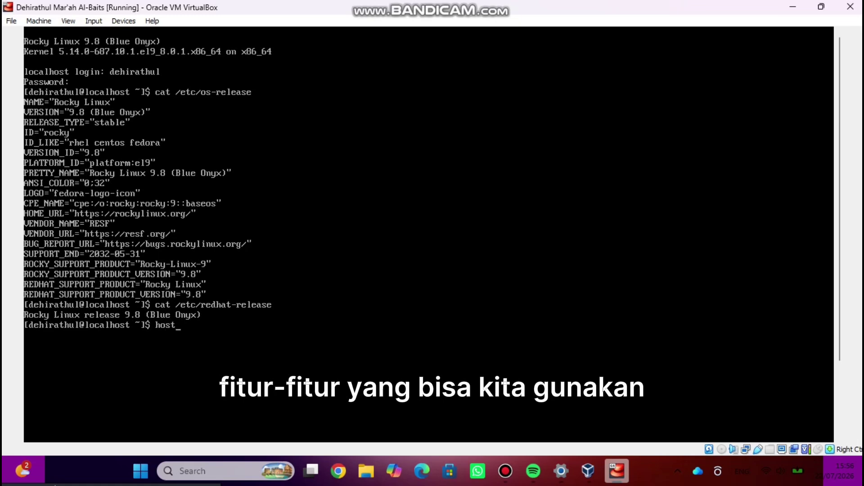
pyautogui.write('name')
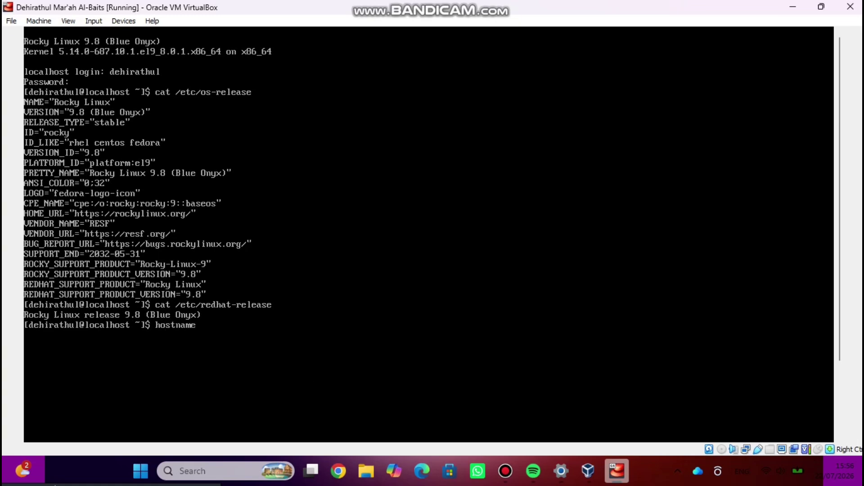
pyautogui.press('Return')
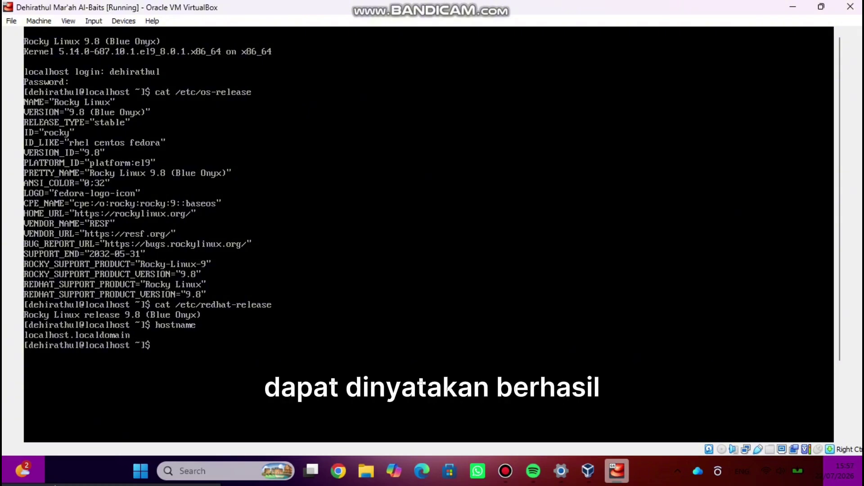
pyautogui.write('shutd')
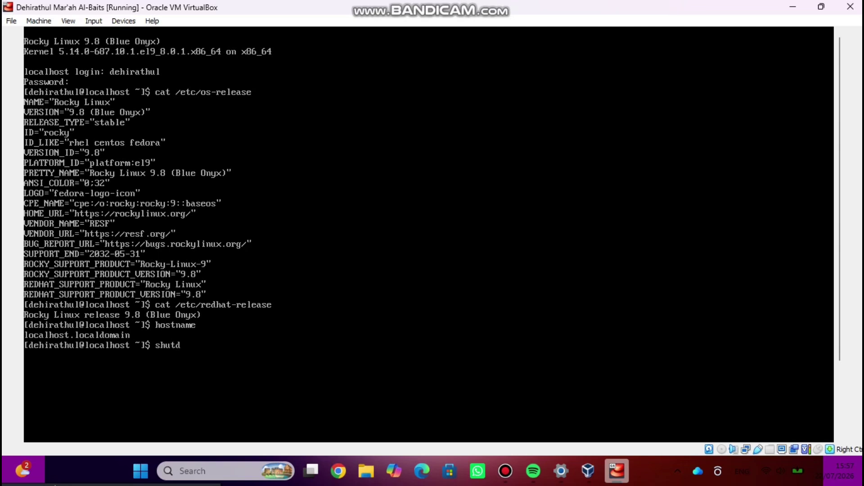
pyautogui.write('own')
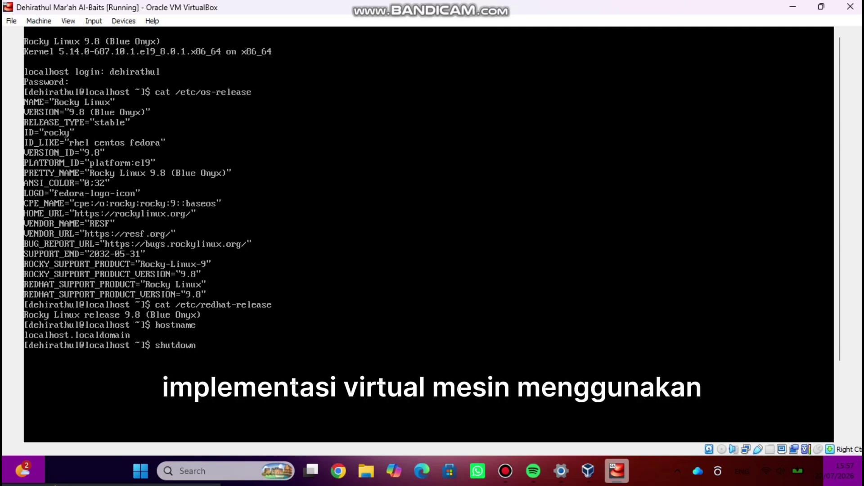
pyautogui.write(' -h')
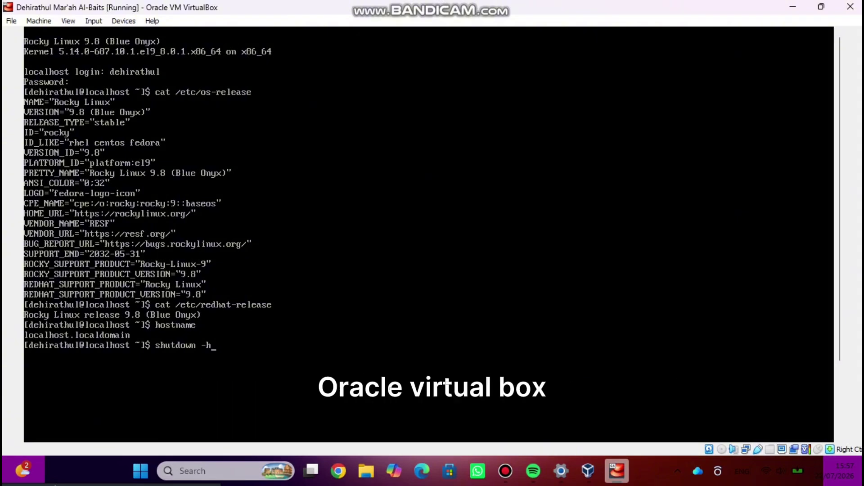
pyautogui.write(' no')
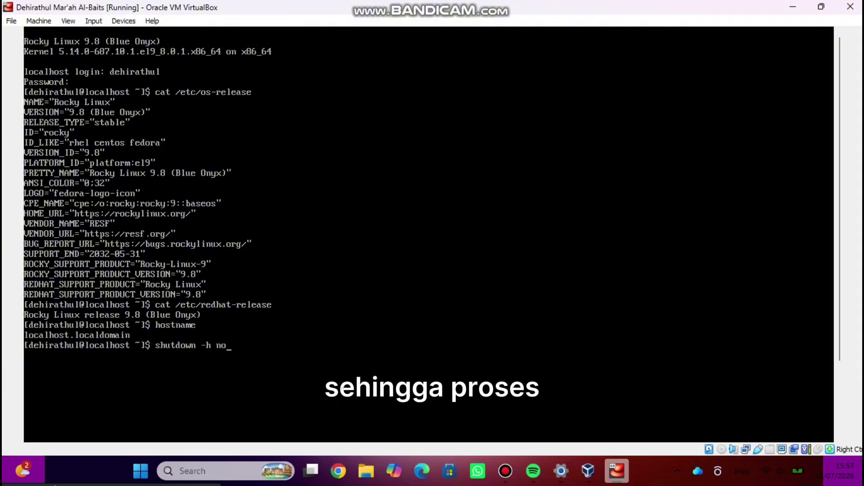
pyautogui.write('w')
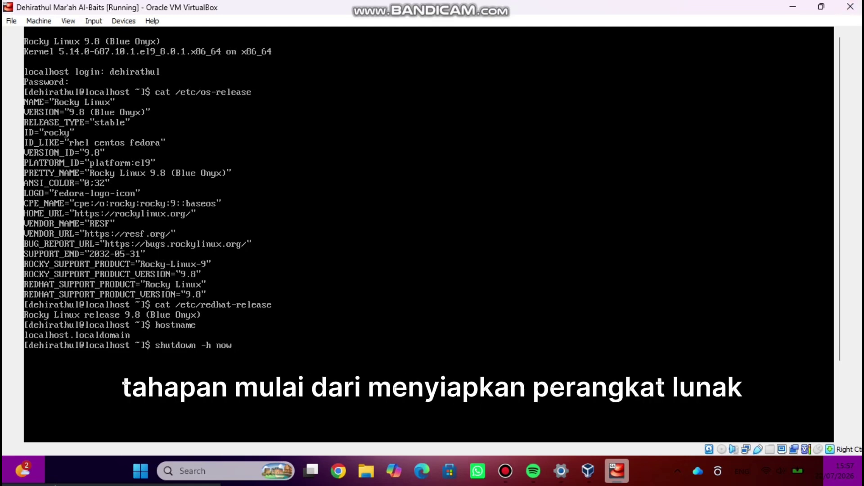
# - Close the VM window and confirm Power off the machine
pyautogui.click(851, 6)
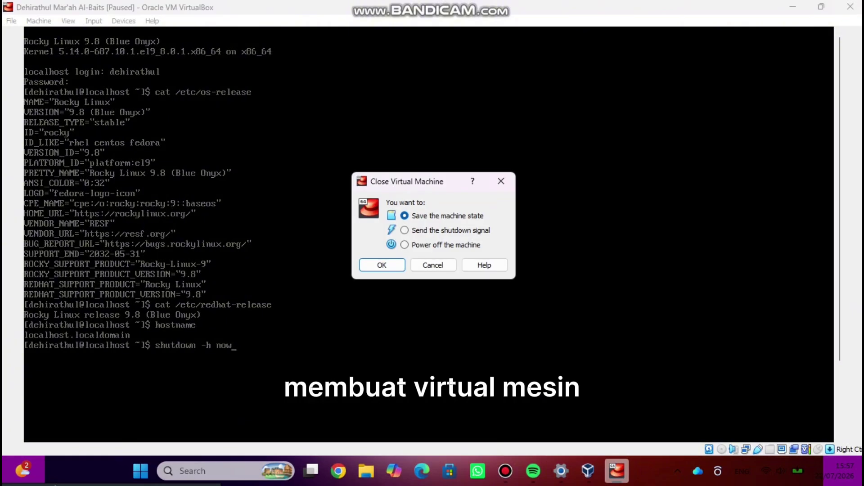
pyautogui.click(404, 244)
pyautogui.click(382, 264)
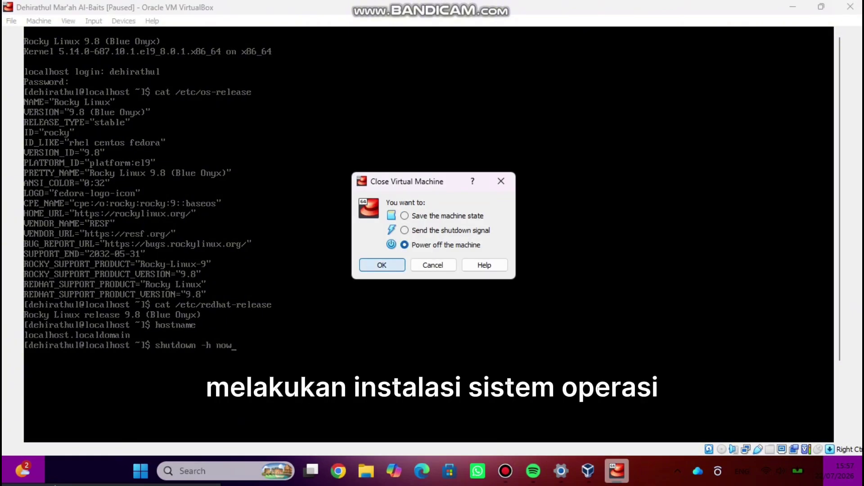